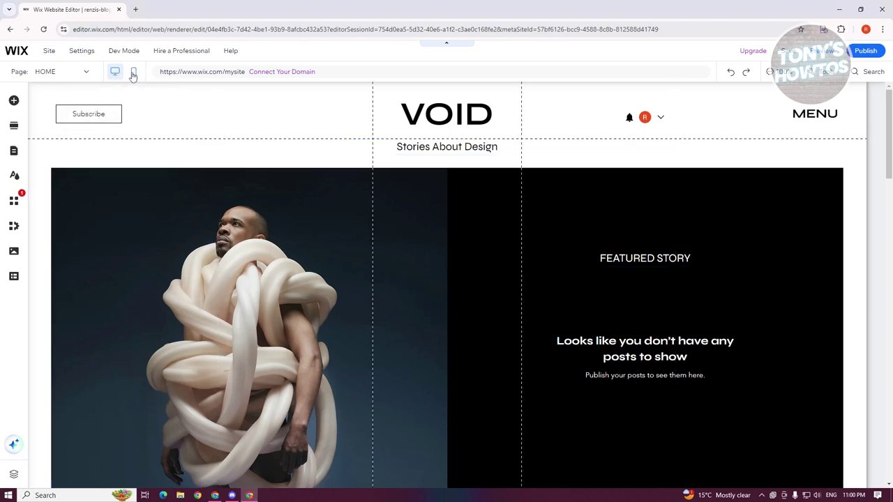
# Switch the VOID home page to mobile view and scroll through its sections to Most Popular and Subscribe.
pyautogui.click(133, 72)
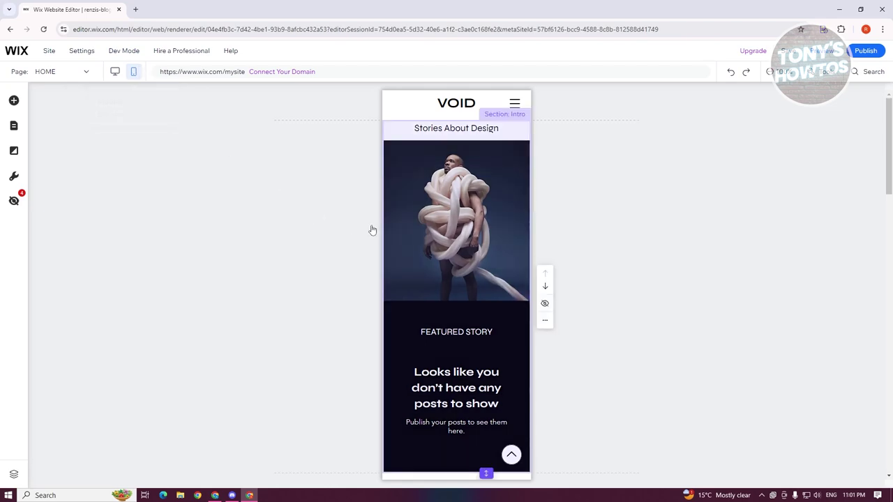
pyautogui.scroll(-1, 479, 246)
pyautogui.scroll(-10, 478, 247)
pyautogui.scroll(3, 466, 301)
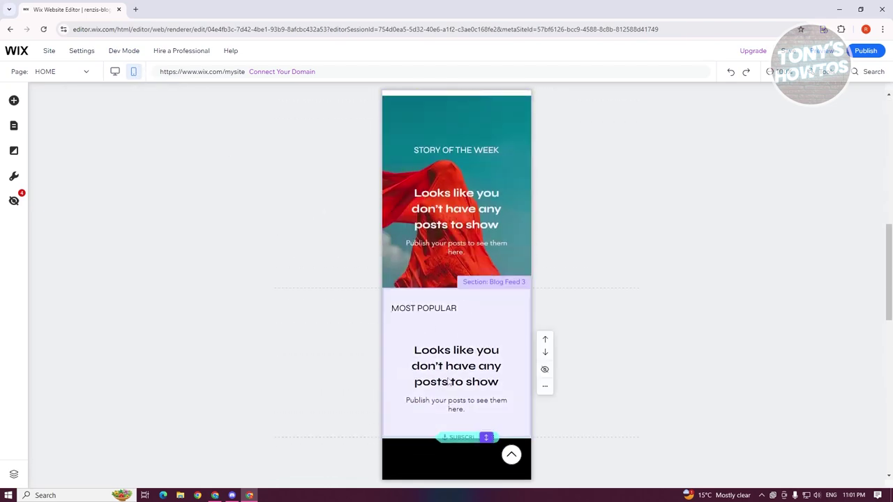
pyautogui.scroll(1, 451, 379)
pyautogui.scroll(-3, 450, 378)
pyautogui.scroll(5, 451, 379)
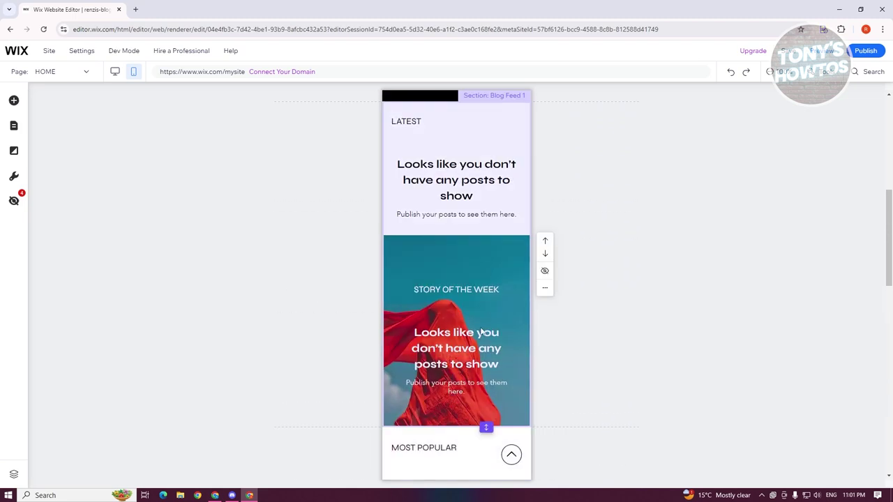
pyautogui.scroll(3, 480, 332)
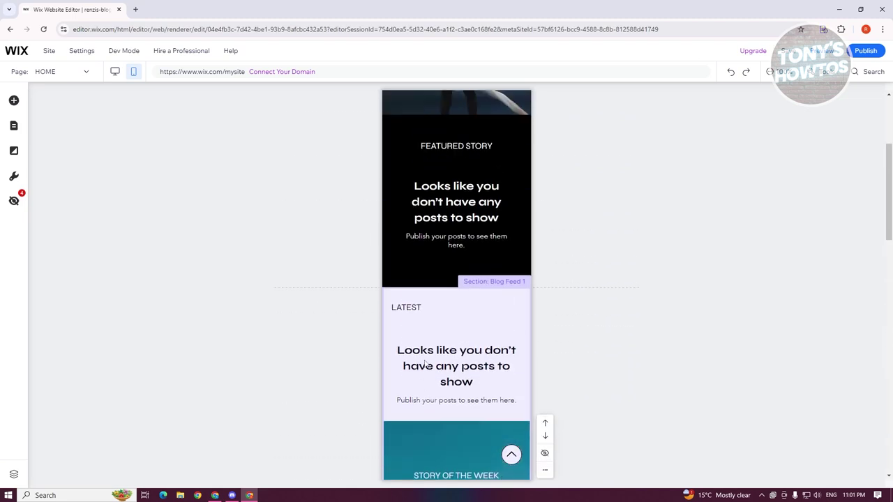
pyautogui.scroll(3, 427, 356)
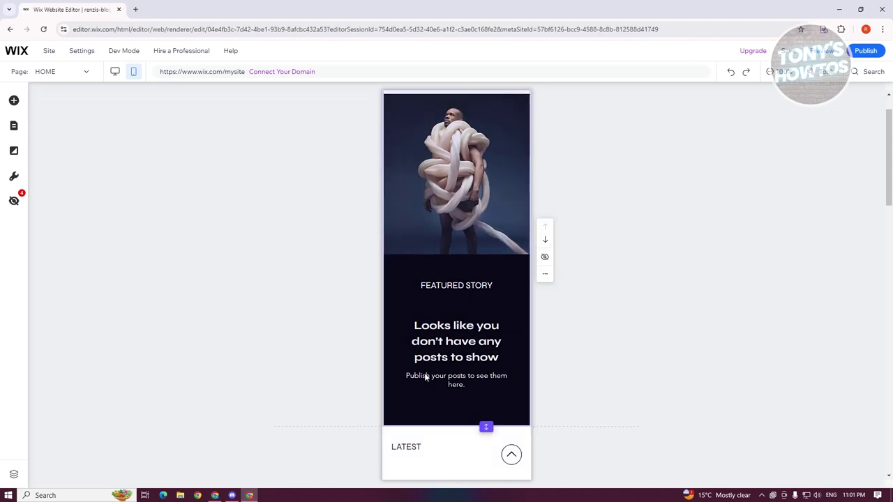
pyautogui.scroll(1, 426, 378)
pyautogui.scroll(-20, 438, 366)
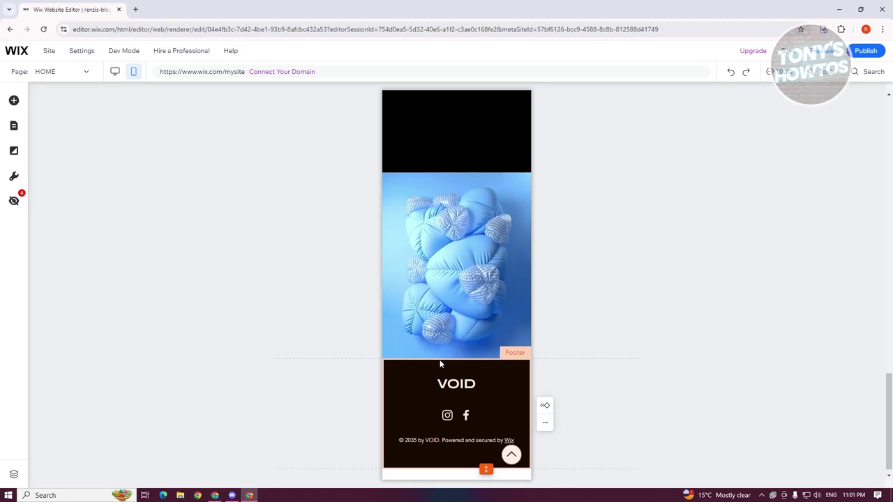
pyautogui.scroll(10, 437, 369)
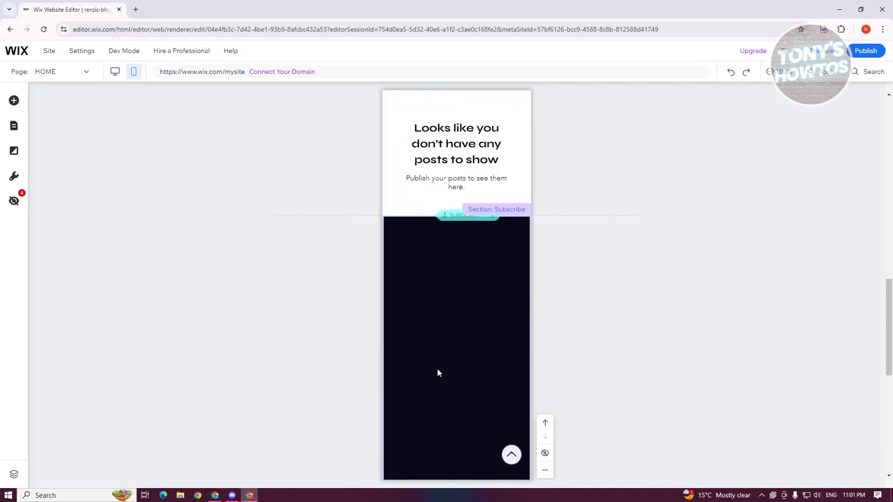
pyautogui.scroll(5, 437, 373)
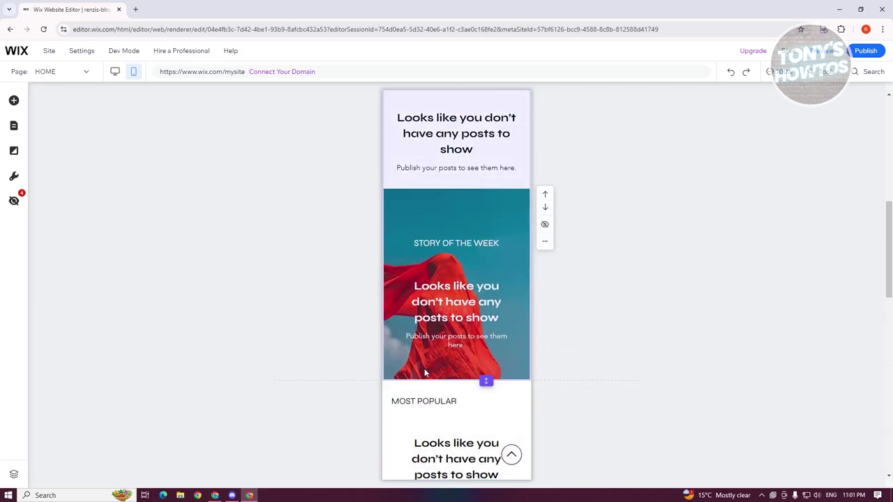
pyautogui.scroll(3, 423, 367)
pyautogui.scroll(-10, 425, 363)
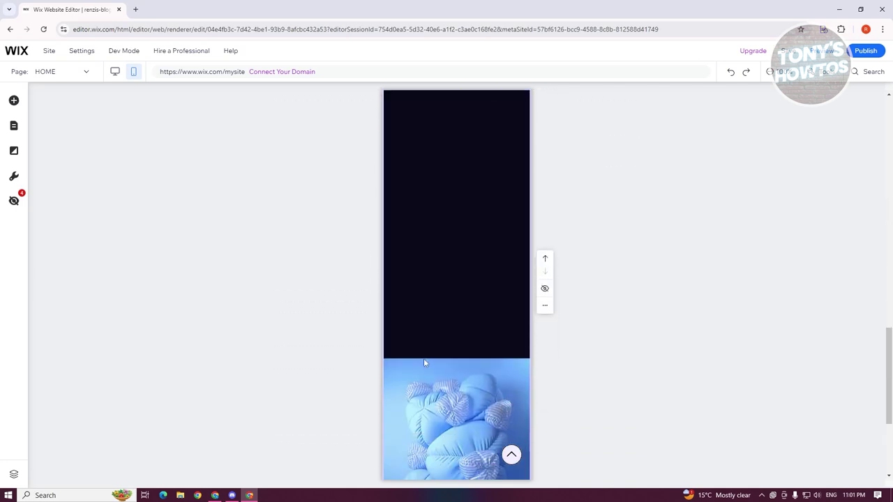
pyautogui.scroll(3, 427, 327)
pyautogui.scroll(-7, 430, 292)
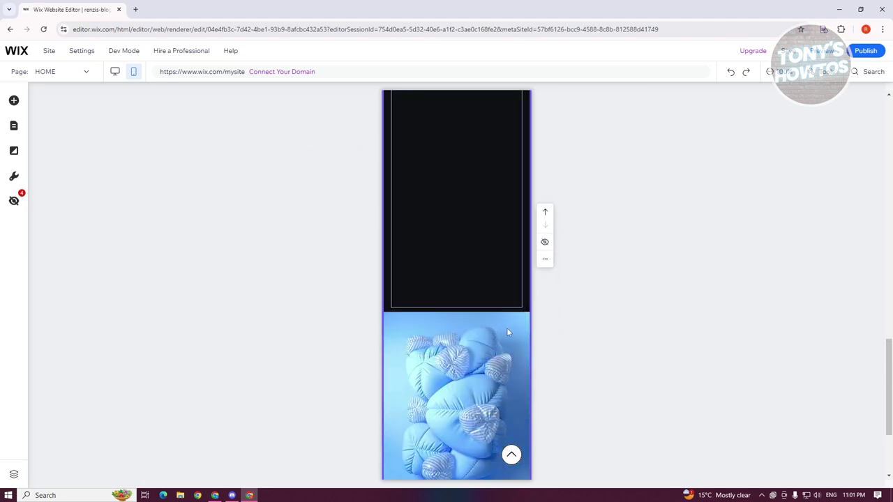
pyautogui.scroll(5, 488, 359)
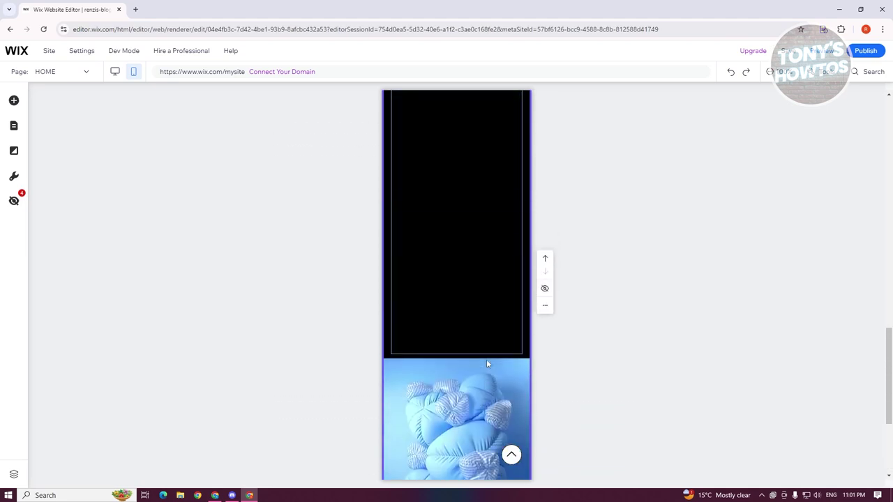
pyautogui.scroll(2, 767, 230)
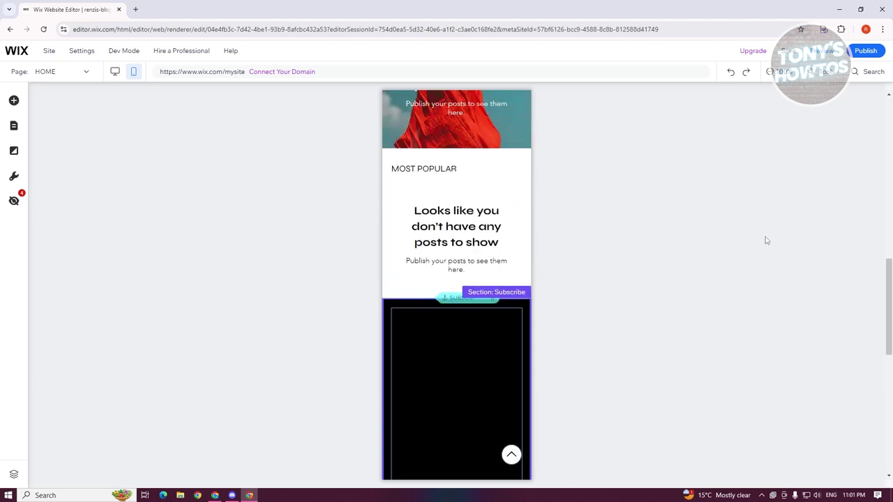
pyautogui.scroll(-2, 746, 251)
pyautogui.scroll(-1, 739, 261)
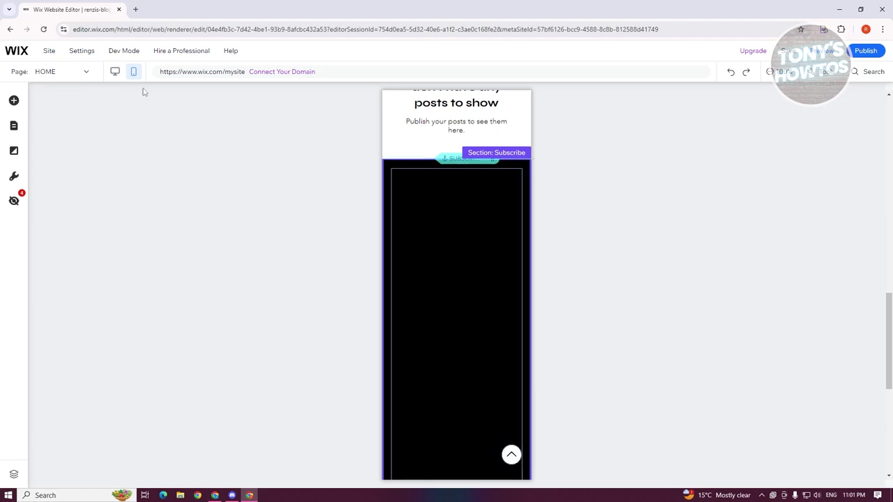
# Scroll the desktop blog sections for comparison, then go back to the mobile layout.
pyautogui.scroll(-1, 413, 333)
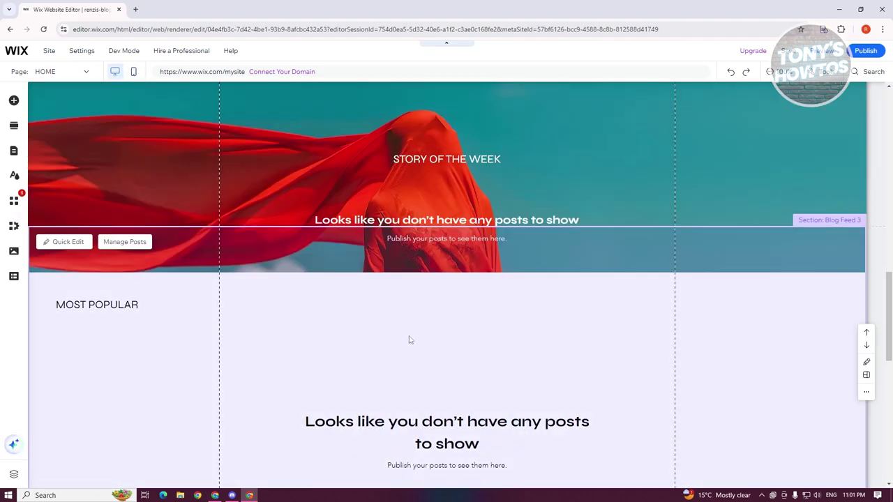
pyautogui.scroll(3, 418, 325)
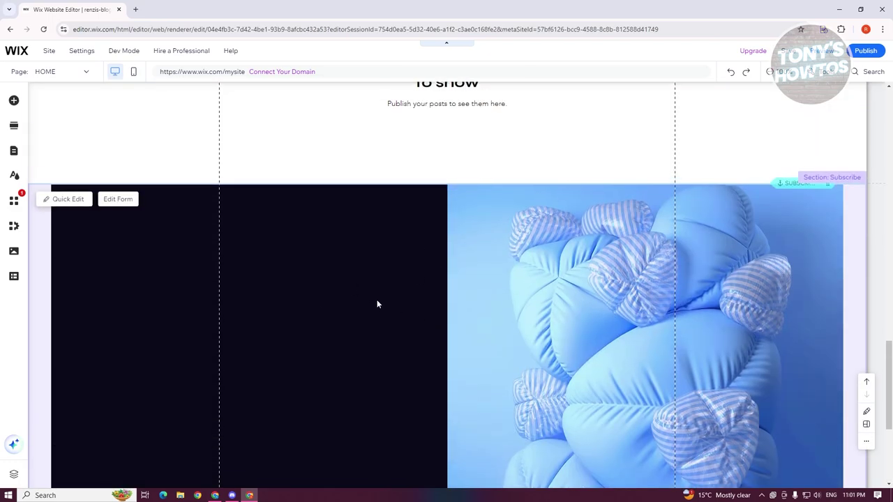
pyautogui.scroll(-2, 380, 292)
pyautogui.scroll(3, 390, 274)
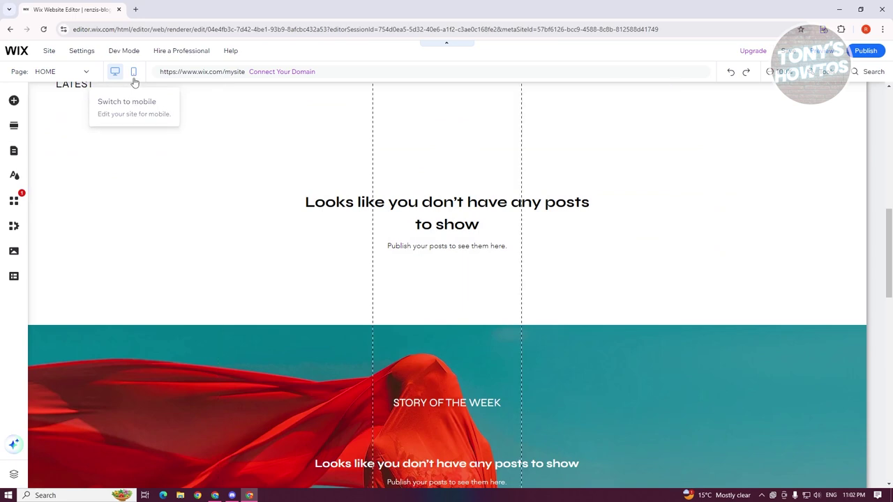
pyautogui.click(135, 73)
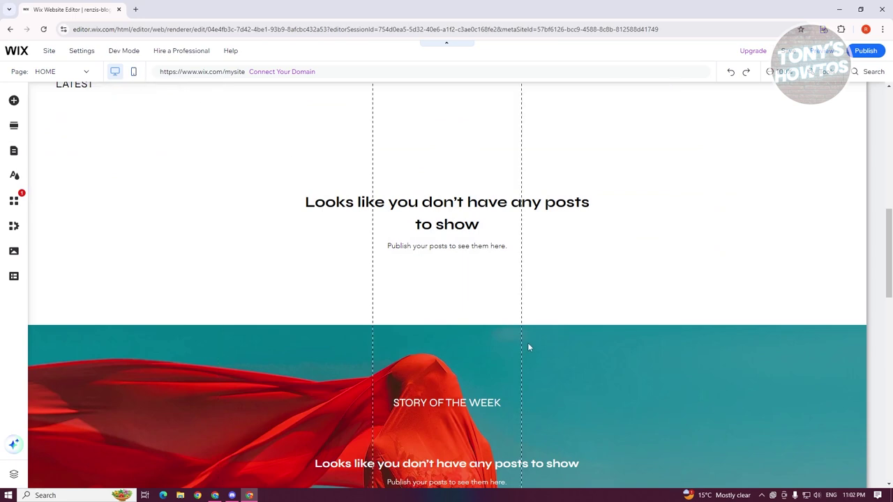
# Hide the black Subscribe section on mobile and close the Hidden on Mobile list.
pyautogui.scroll(-5, 445, 335)
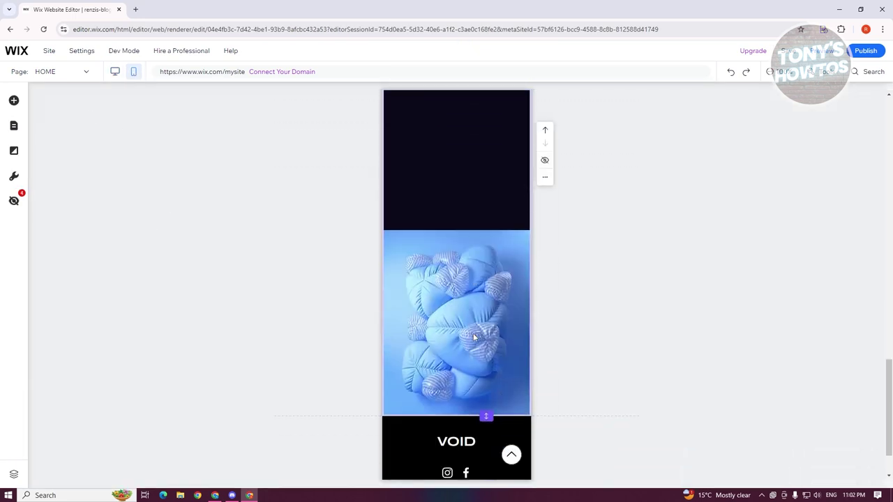
pyautogui.scroll(2, 458, 204)
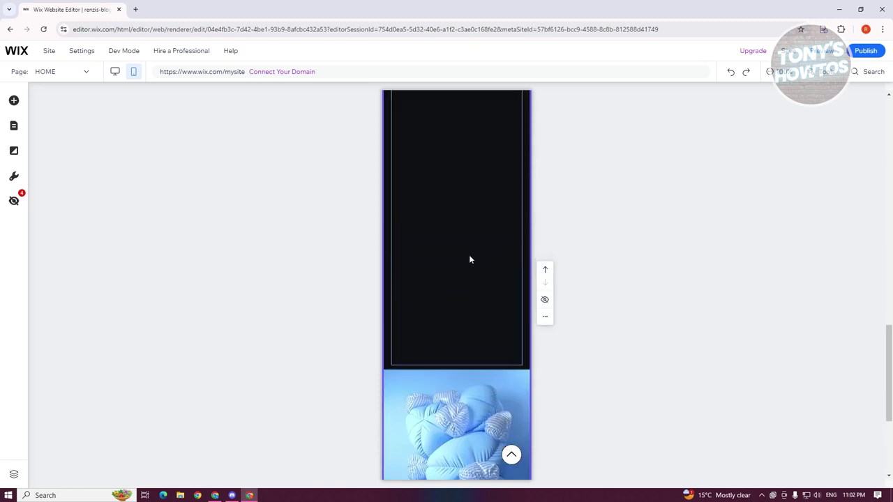
pyautogui.click(545, 300)
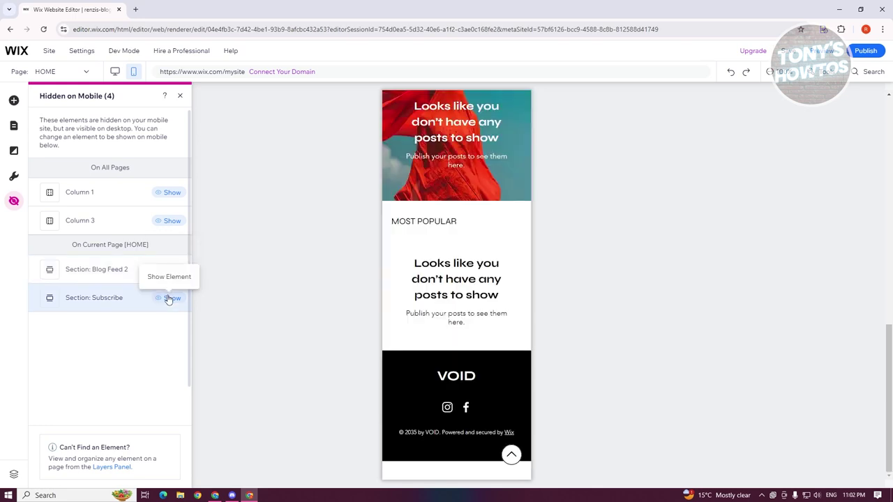
pyautogui.click(248, 264)
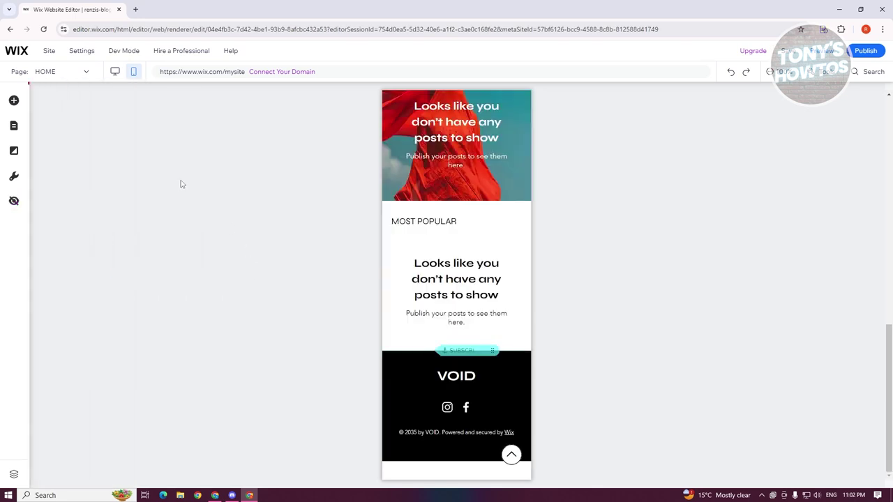
pyautogui.click(117, 74)
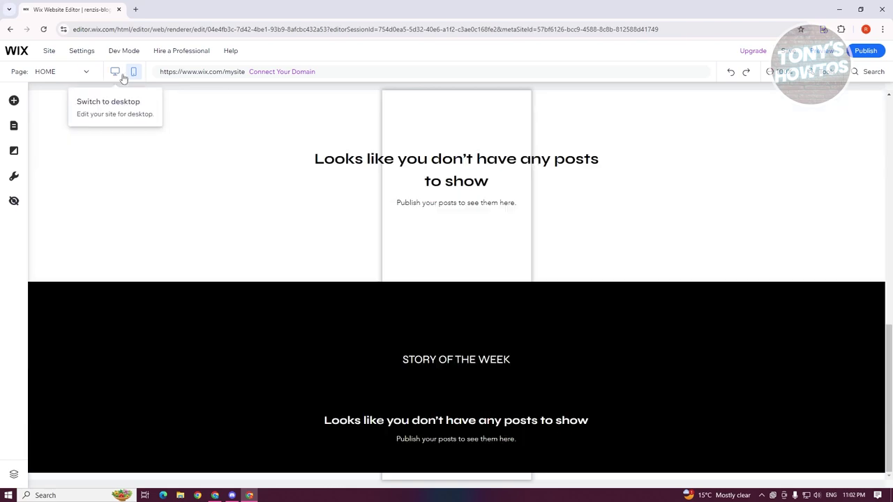
pyautogui.scroll(-10, 256, 219)
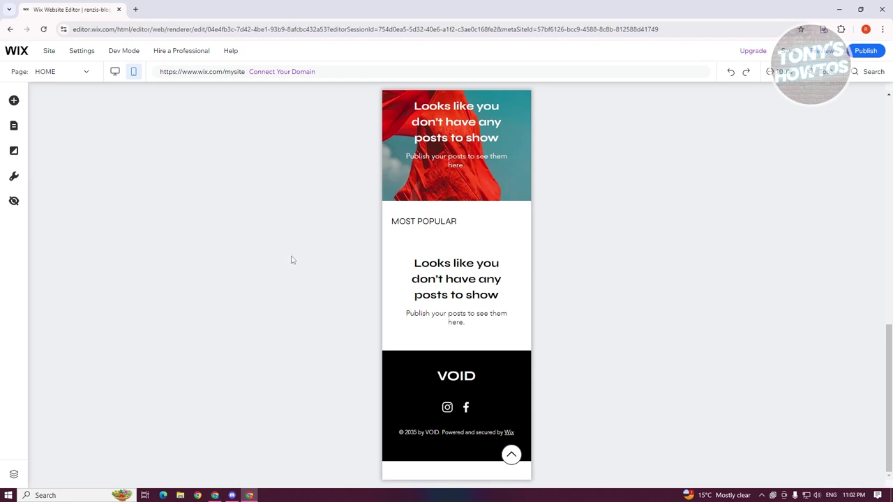
pyautogui.scroll(15, 291, 258)
# Move the Stories About Design intro section down below the LATEST and STORY OF THE WEEK feeds.
pyautogui.click(479, 103)
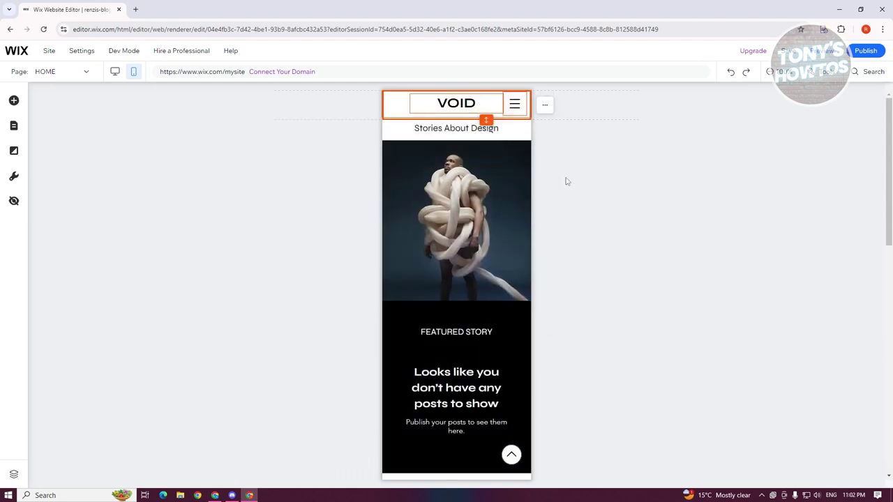
pyautogui.click(517, 142)
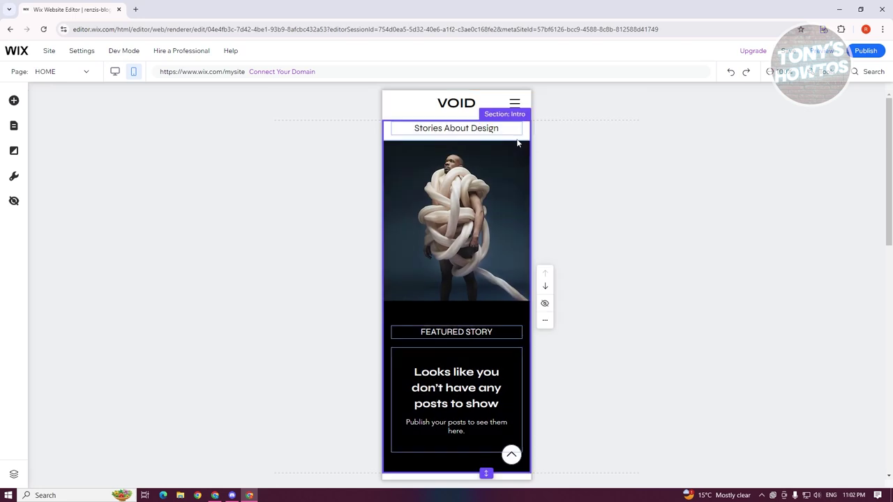
pyautogui.click(545, 290)
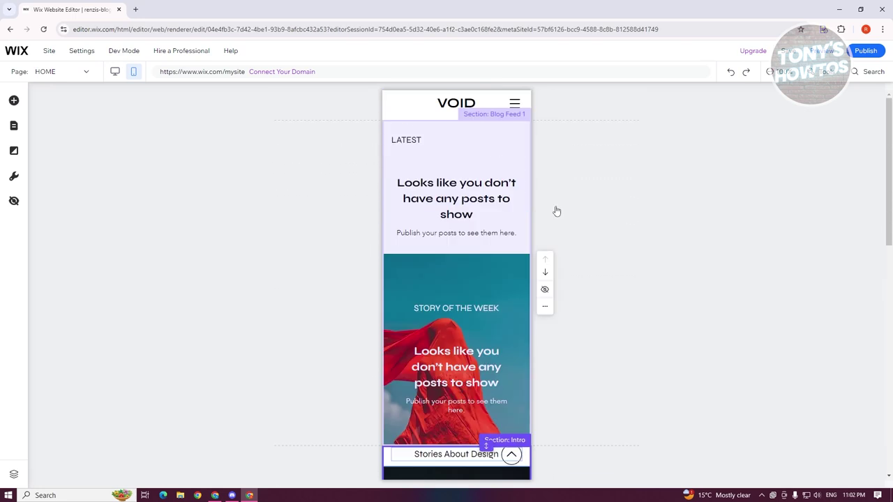
pyautogui.click(544, 307)
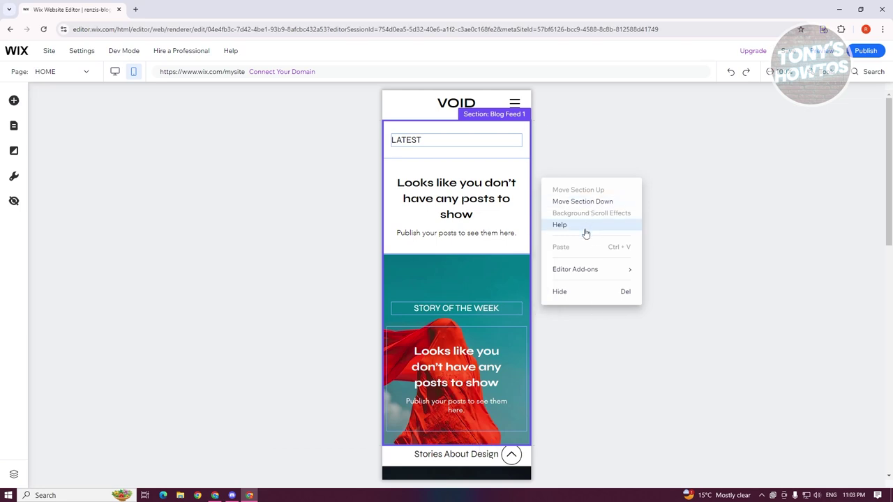
pyautogui.moveTo(596, 271)
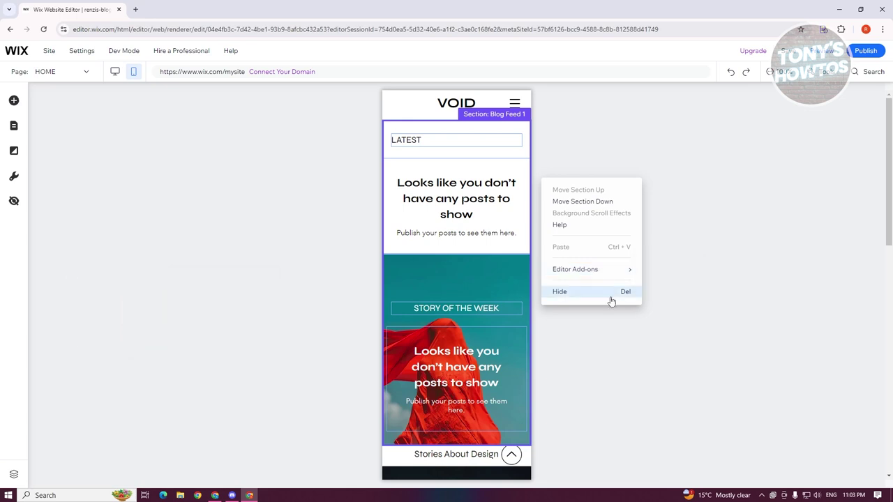
pyautogui.click(534, 104)
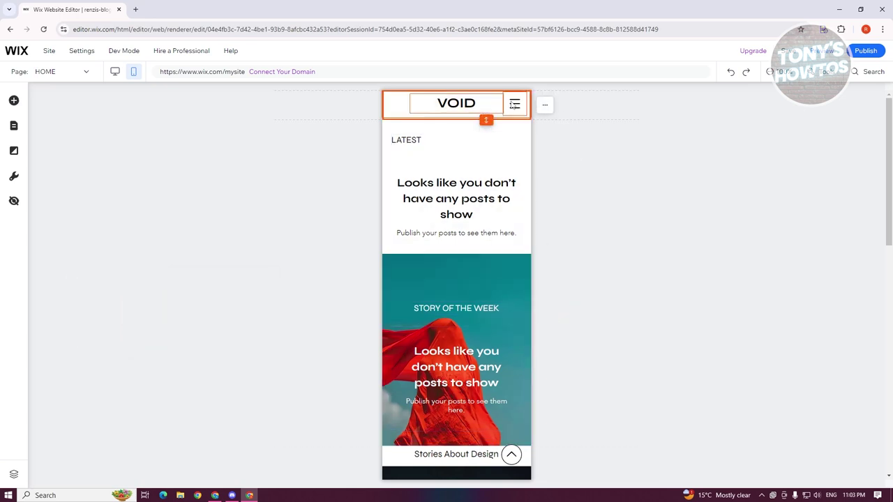
# Set the mobile header's scroll behaviour to Freezes after trying Fade Out and Disappears.
pyautogui.click(546, 109)
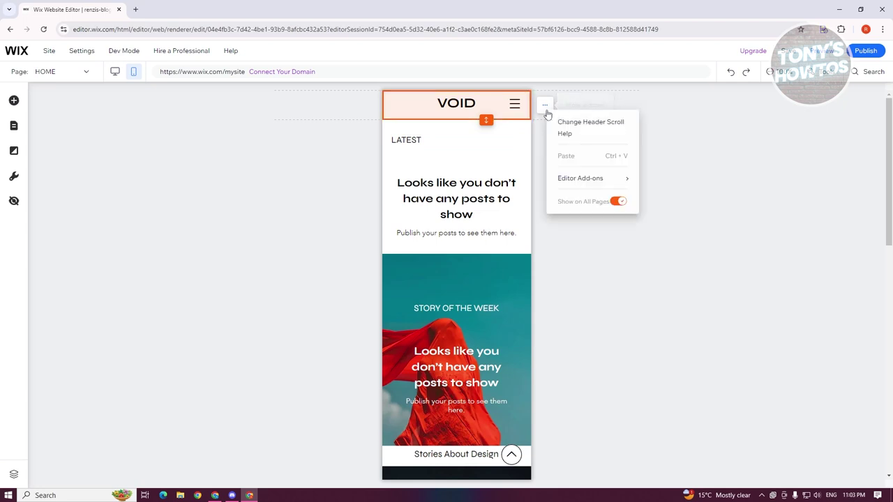
pyautogui.click(609, 124)
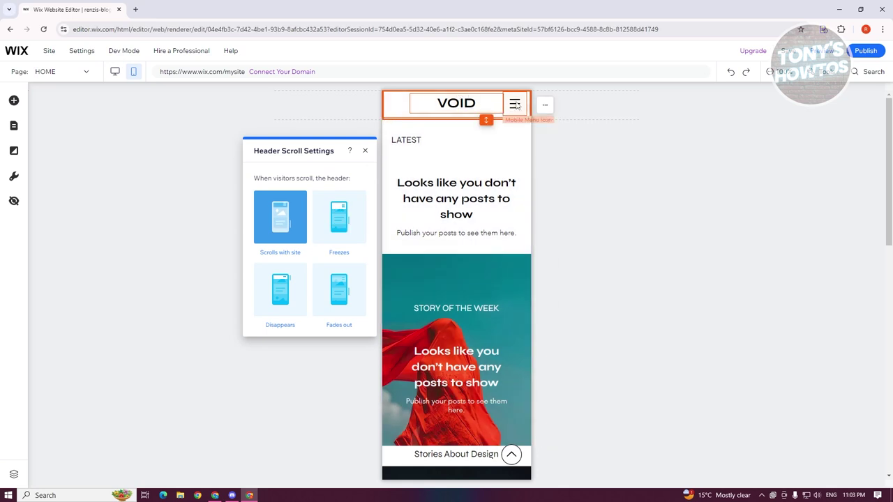
pyautogui.click(341, 224)
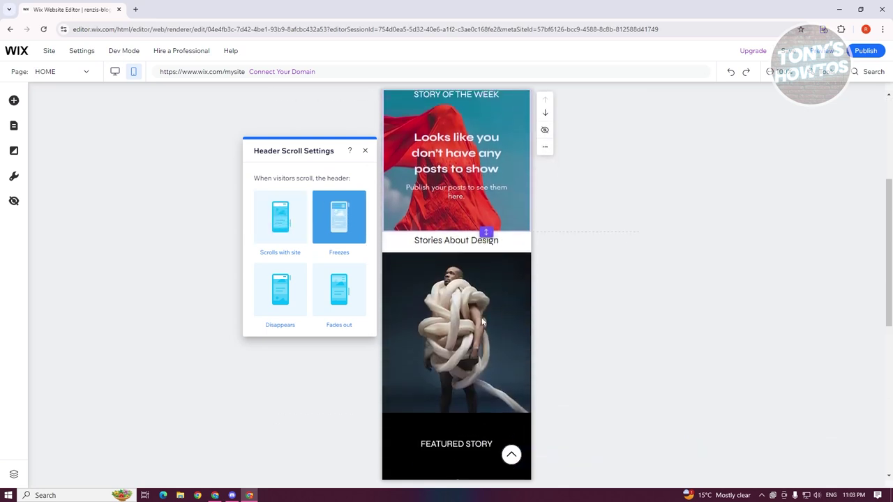
pyautogui.click(338, 287)
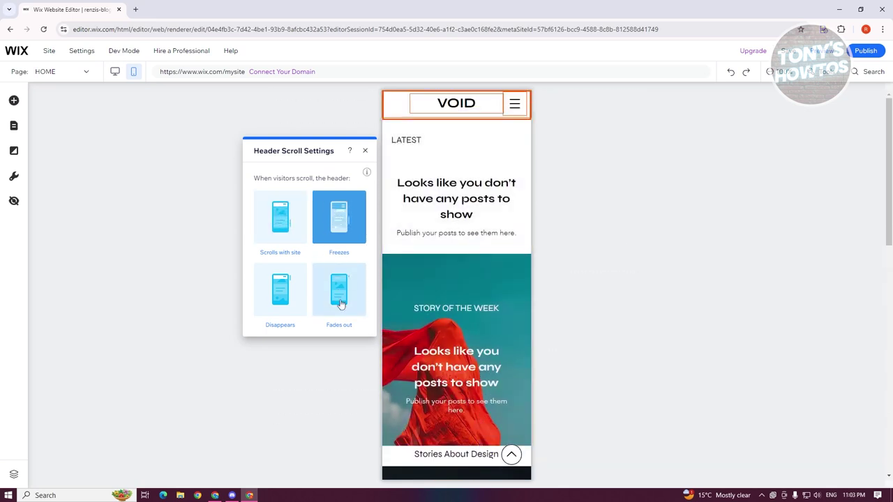
pyautogui.click(277, 307)
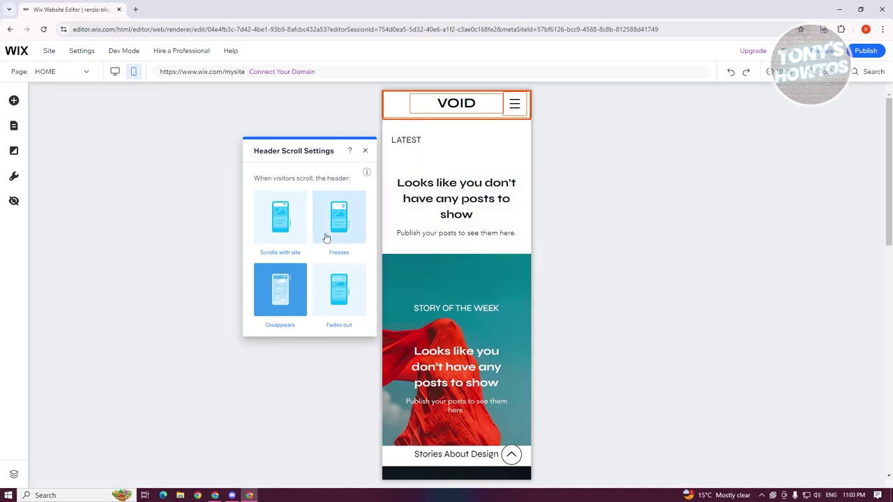
pyautogui.click(327, 233)
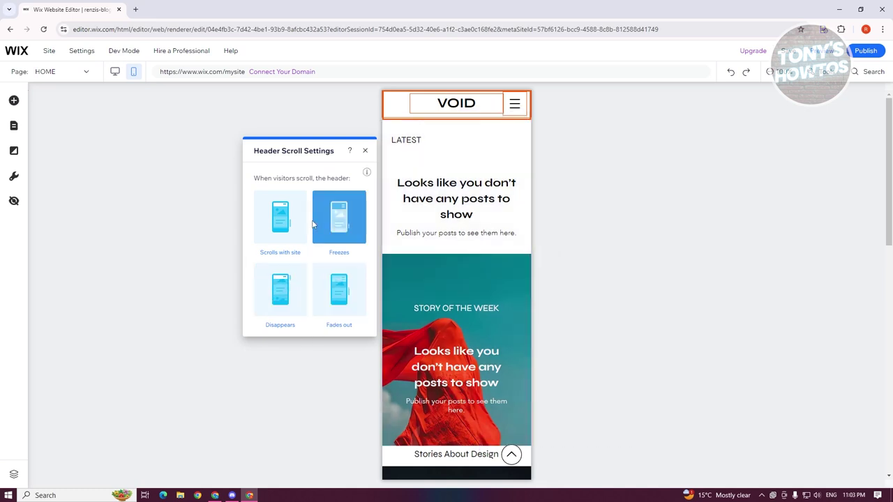
pyautogui.click(366, 152)
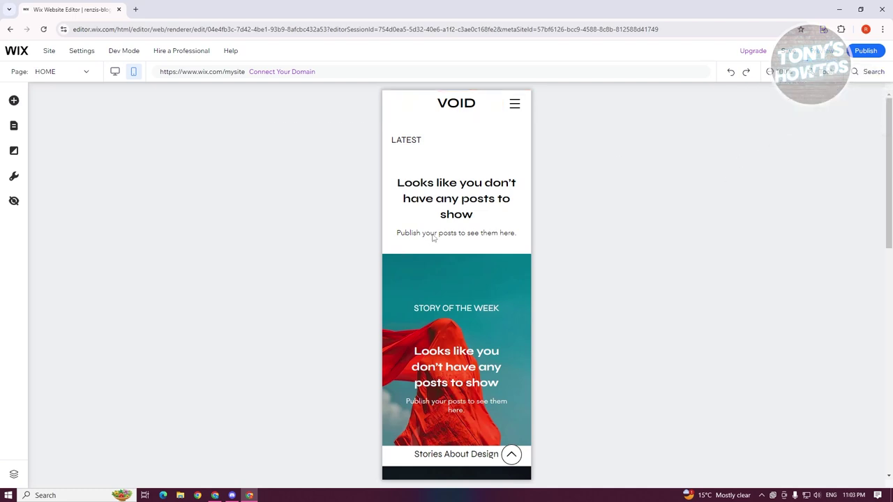
# Preview the mobile site with Ctrl+P and scroll to check the frozen VOID header.
pyautogui.hotkey('ctrl', 'p')
pyautogui.scroll(-5, 420, 244)
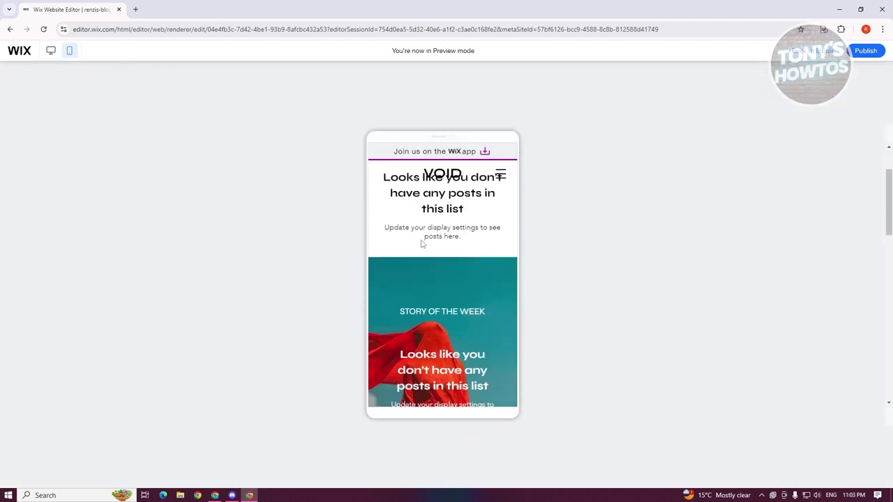
pyautogui.scroll(5, 439, 249)
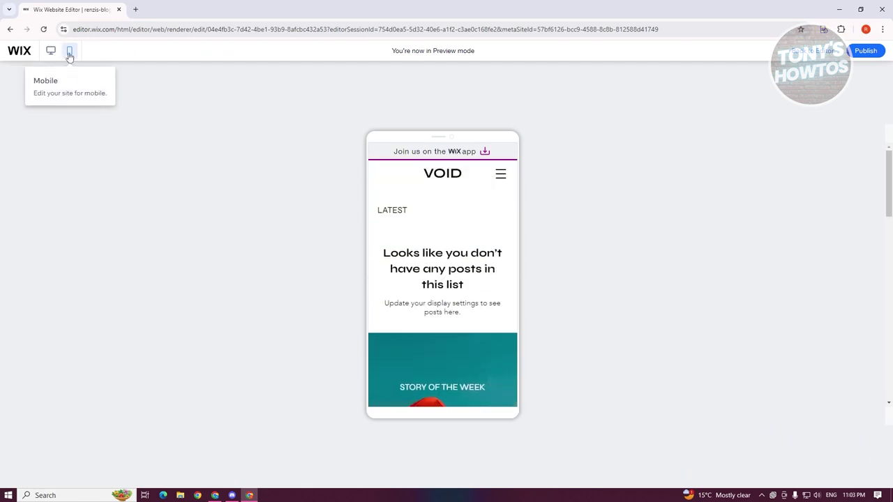
pyautogui.scroll(-3, 395, 235)
pyautogui.scroll(3, 486, 295)
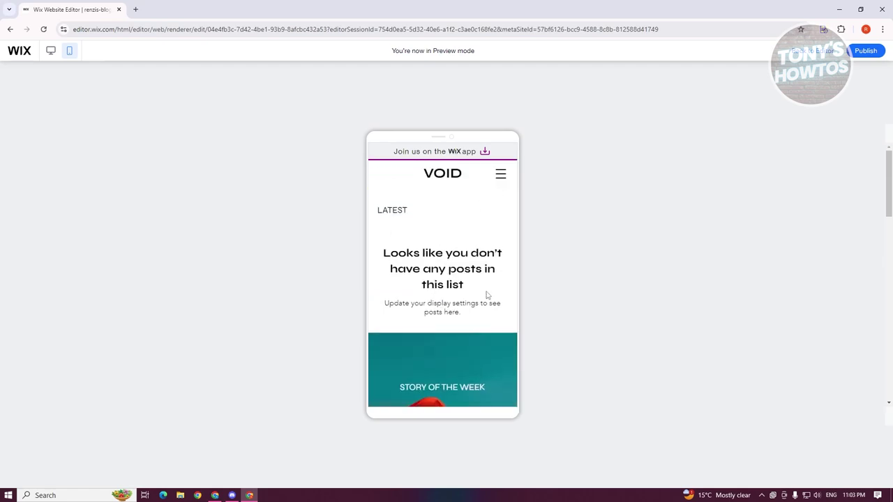
pyautogui.scroll(-3, 486, 295)
pyautogui.scroll(5, 485, 296)
# Exit Preview with Ctrl+Shift+P and scroll down the mobile HOME page.
pyautogui.hotkey('ctrl', 'shift', 'p')
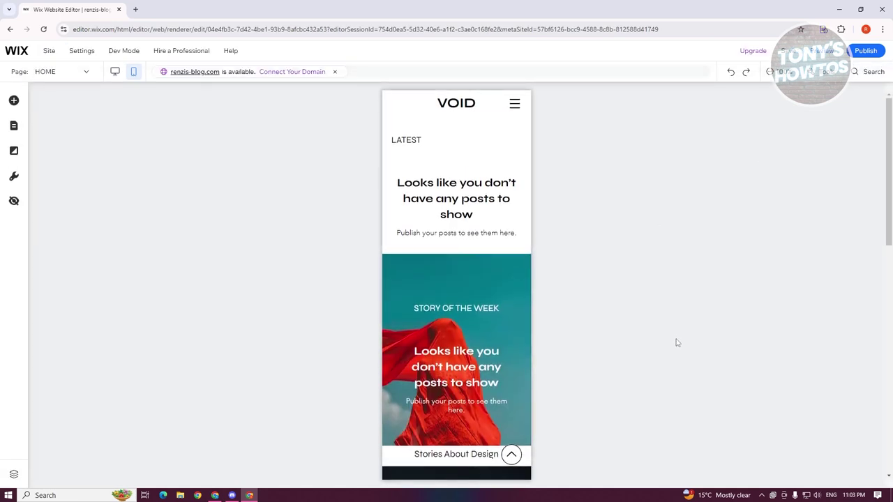
pyautogui.scroll(-4, 676, 342)
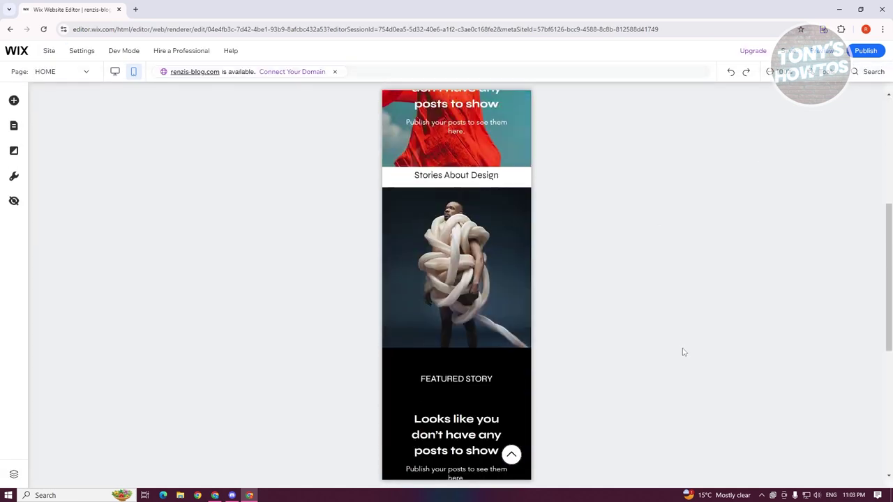